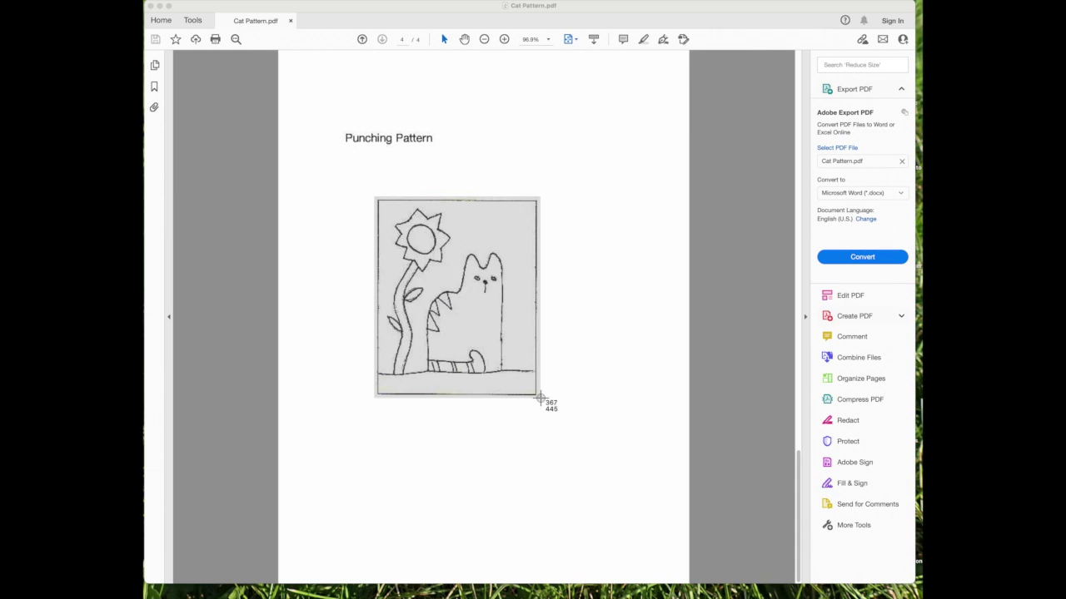
- Capture a screenshot of the framed cat-and-flower drawing under Punching Pattern on page 4 of Cat Pattern.pdf
left_click_drag(539, 399, 542, 405)
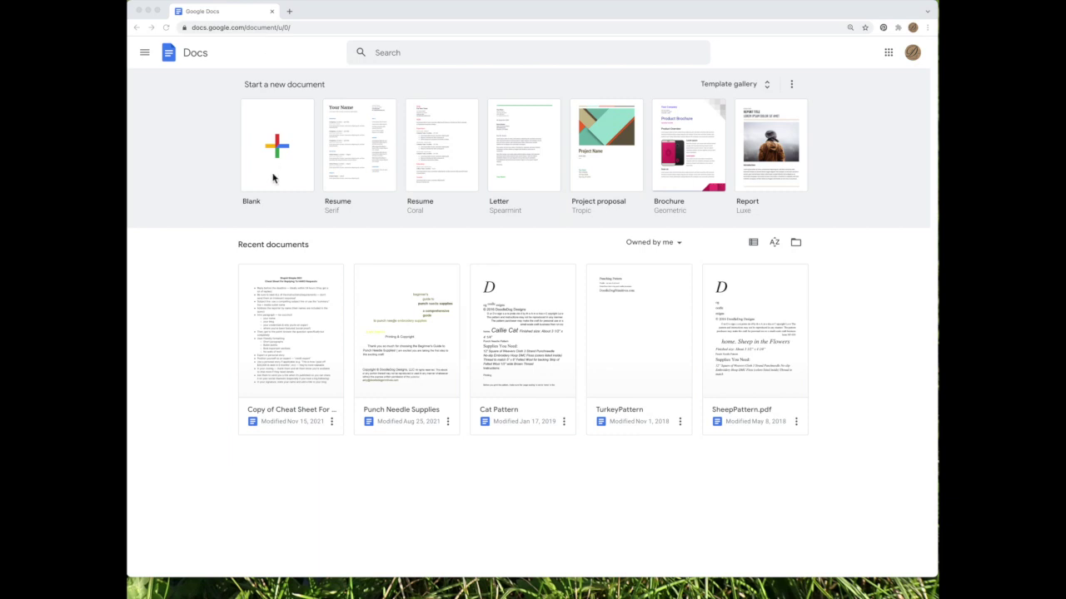
- Create a blank document in Google Docs and insert the cat pattern screenshot from the Desktop folder
left_click(288, 154)
left_click(287, 154)
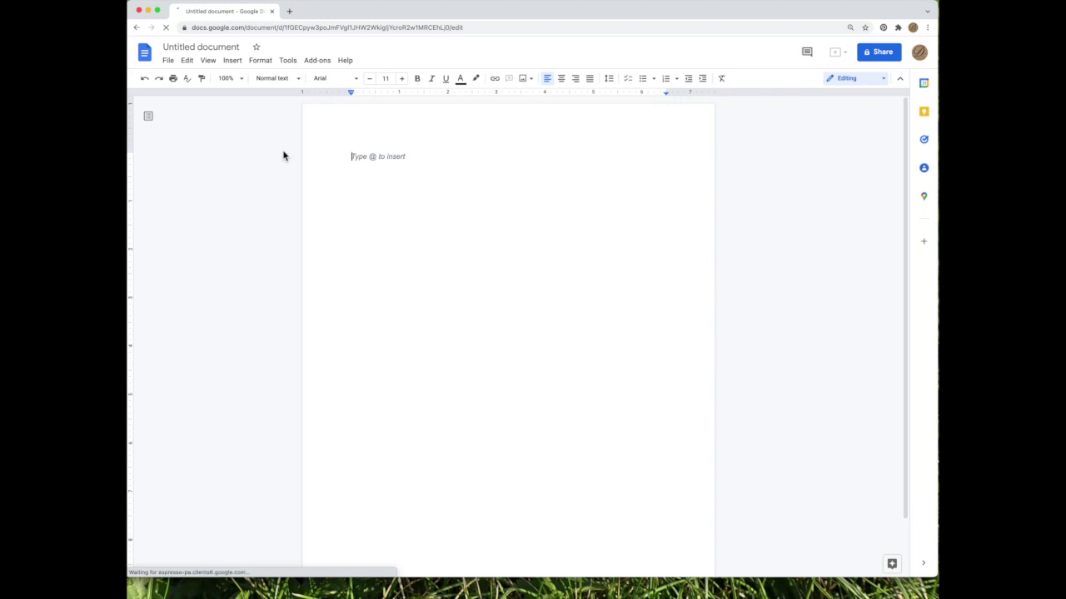
left_click(236, 61)
mouse_move(325, 83)
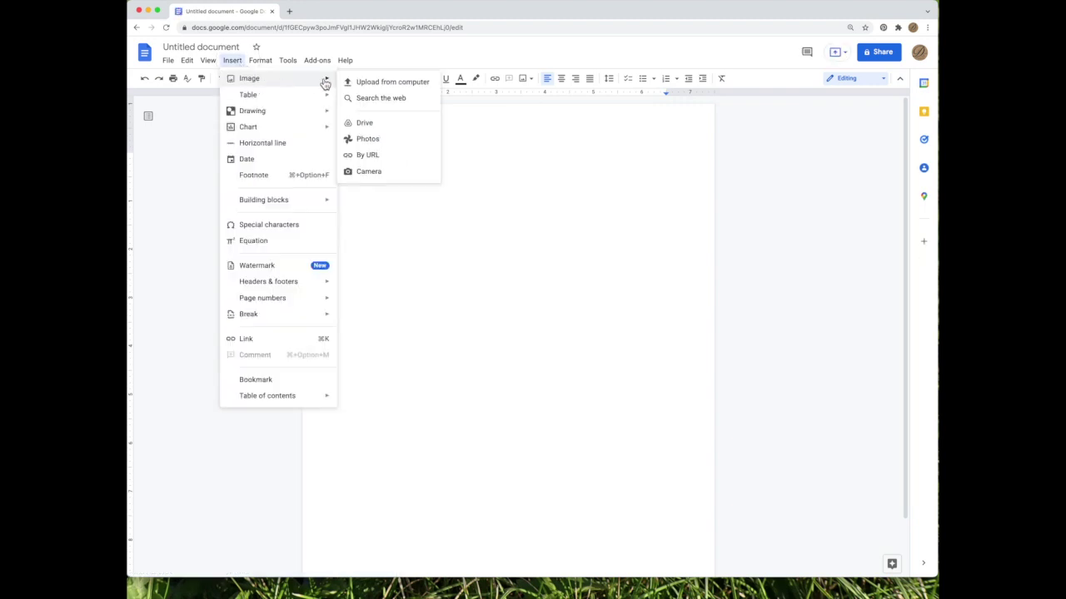
left_click(409, 89)
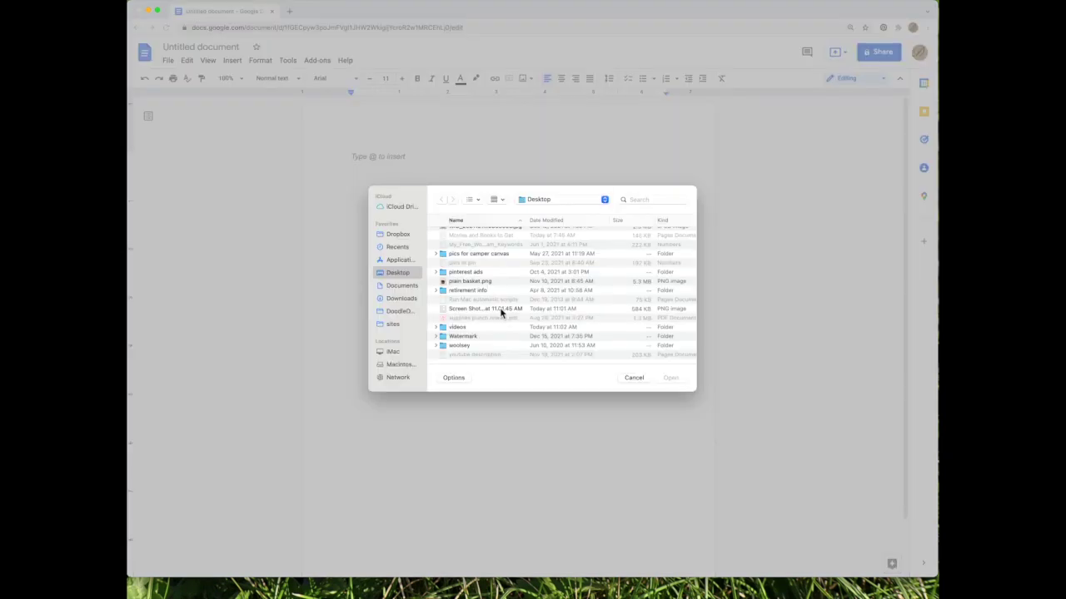
left_click(504, 309)
left_click(678, 380)
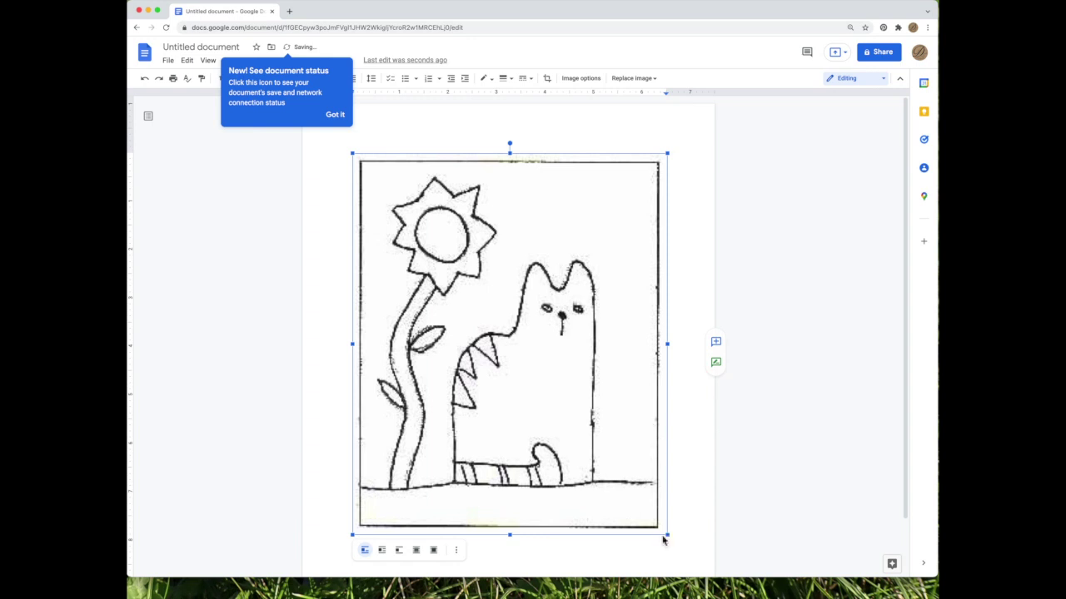
- Scale the cat image proportionally, shrinking it to a small picture and enlarging it to nearly the text width
left_click_drag(672, 538, 650, 516)
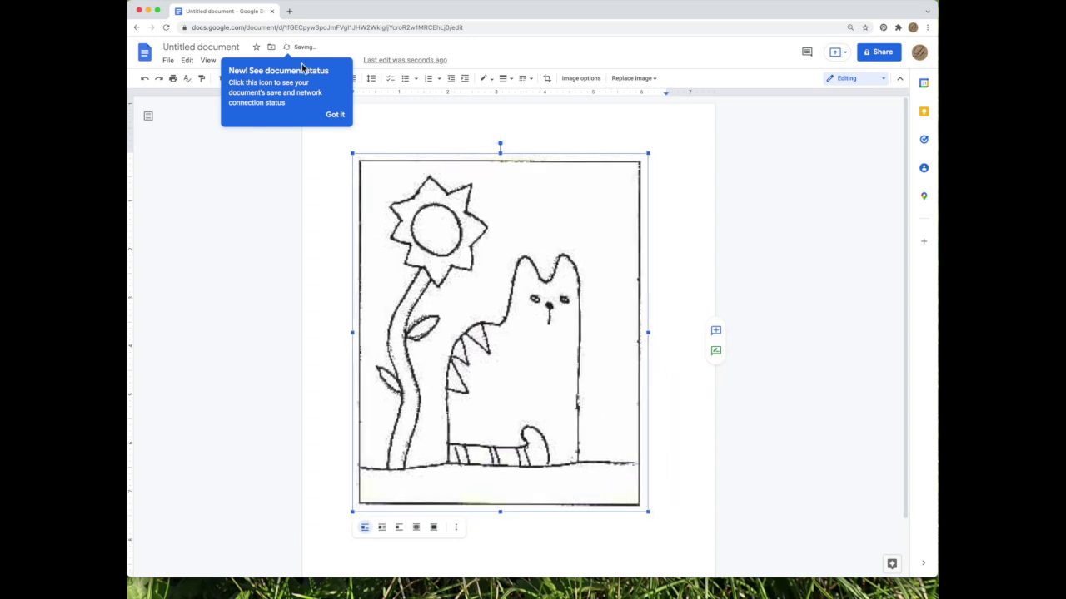
left_click(335, 116)
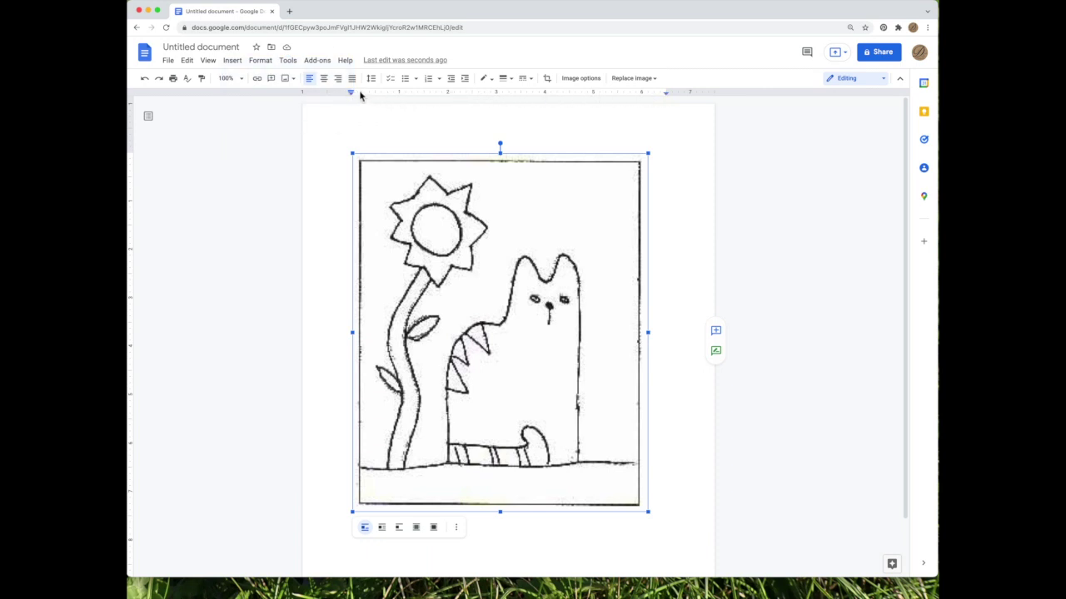
left_click_drag(649, 511, 460, 298)
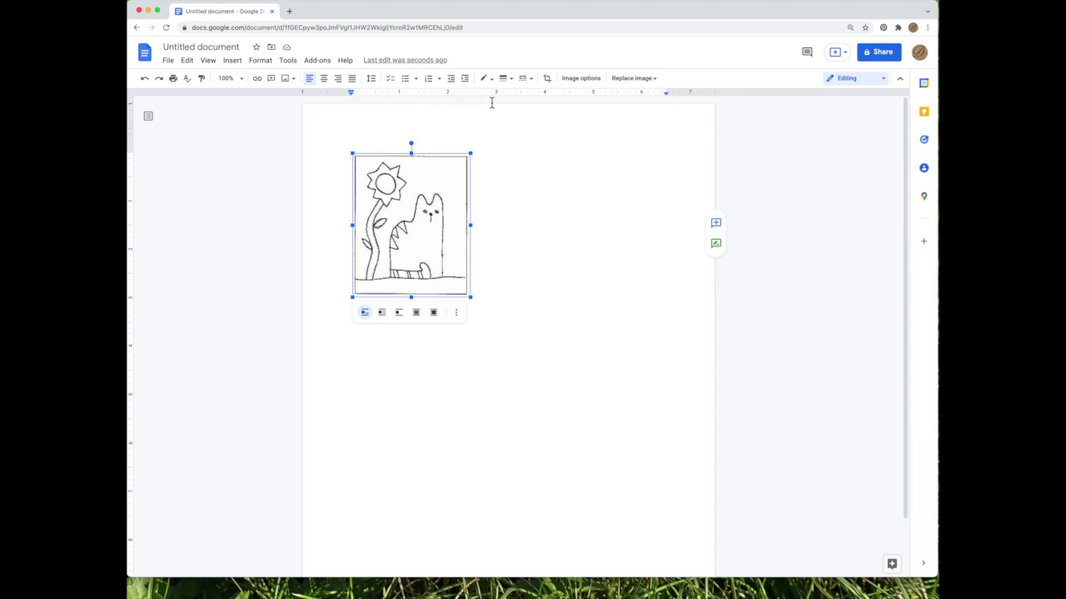
left_click_drag(470, 297, 647, 459)
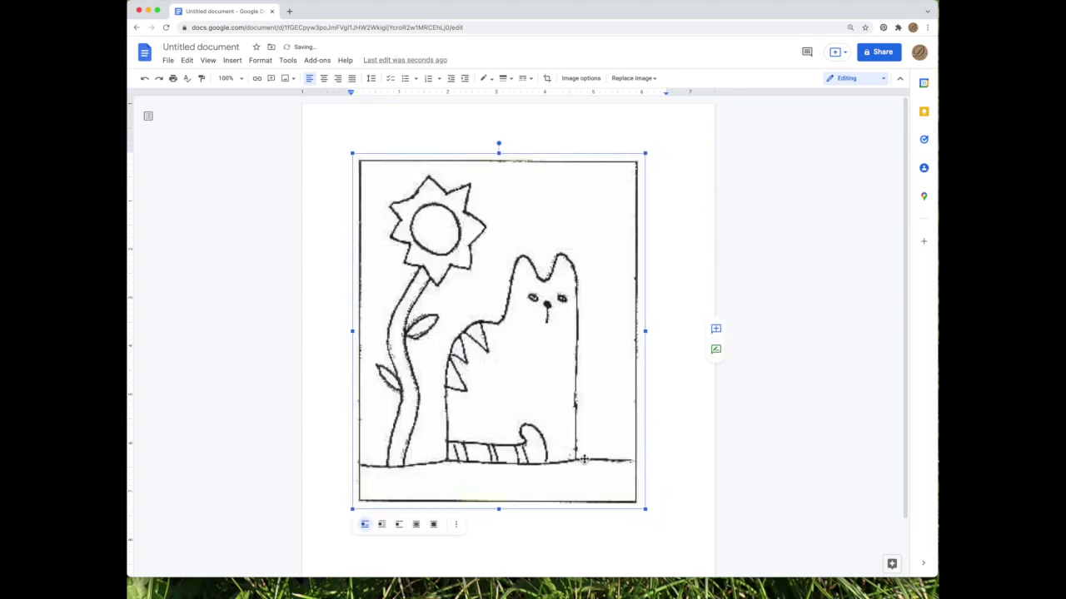
- Try narrowing and shortening the cat image independently and scaling it down proportionally
left_click_drag(658, 339, 636, 338)
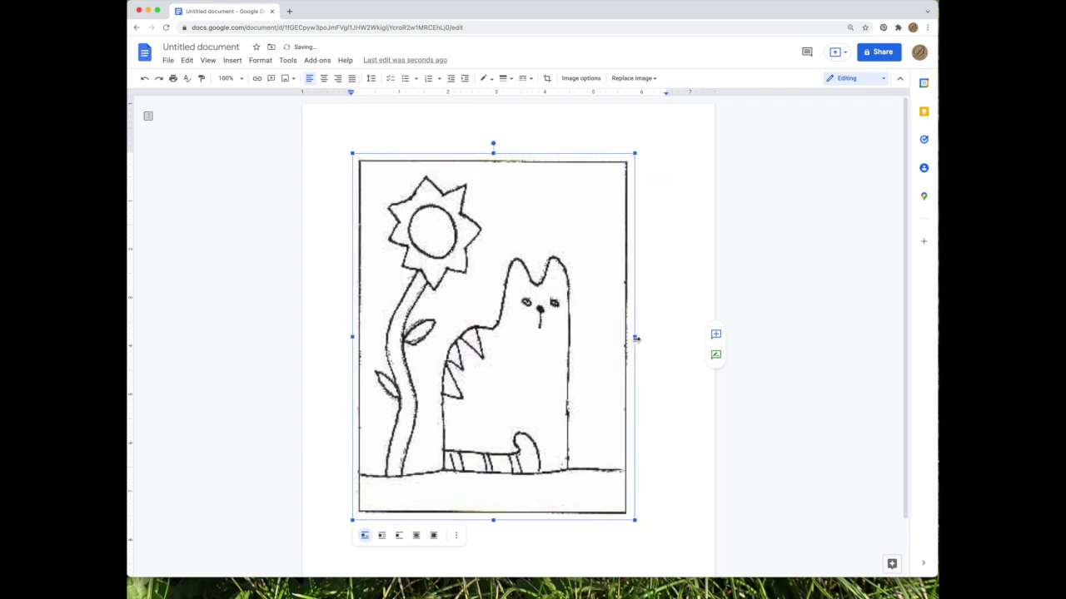
left_click_drag(492, 520, 491, 472)
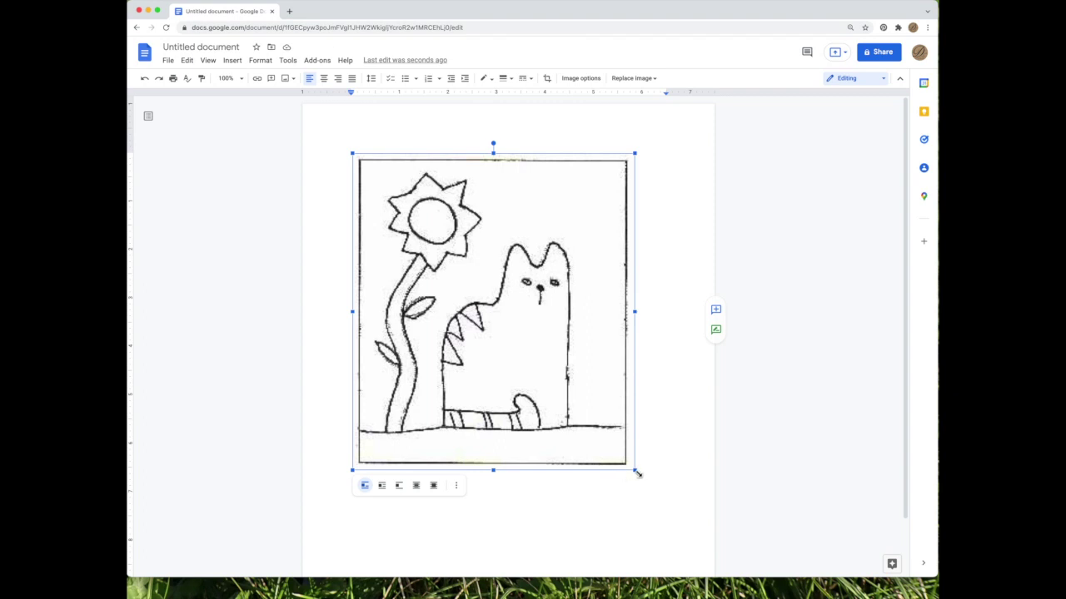
left_click_drag(636, 472, 565, 406)
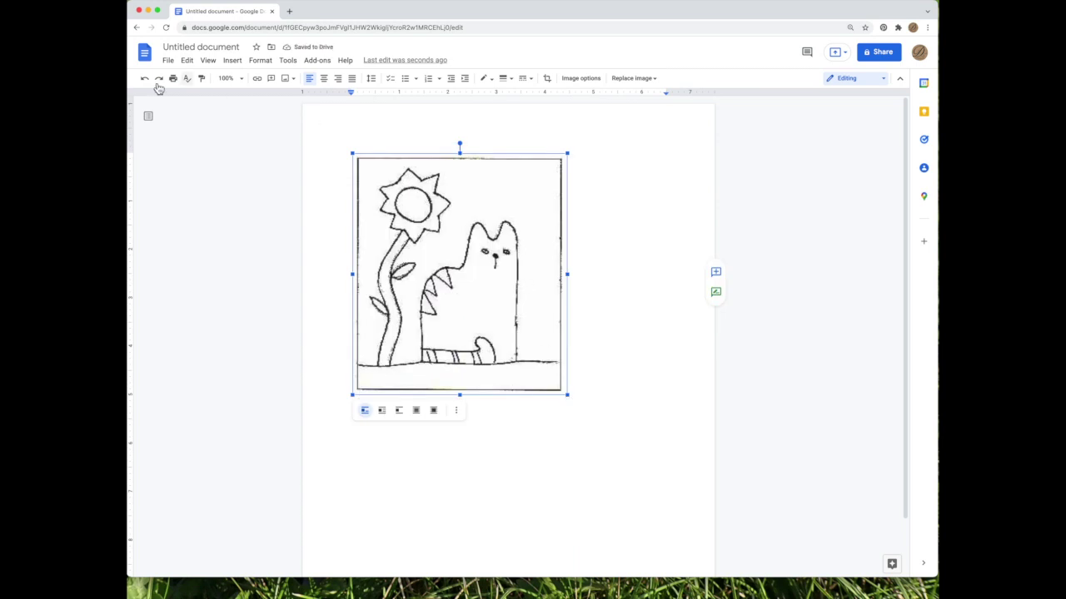
- Undo the last resizing of the cat image
left_click(188, 61)
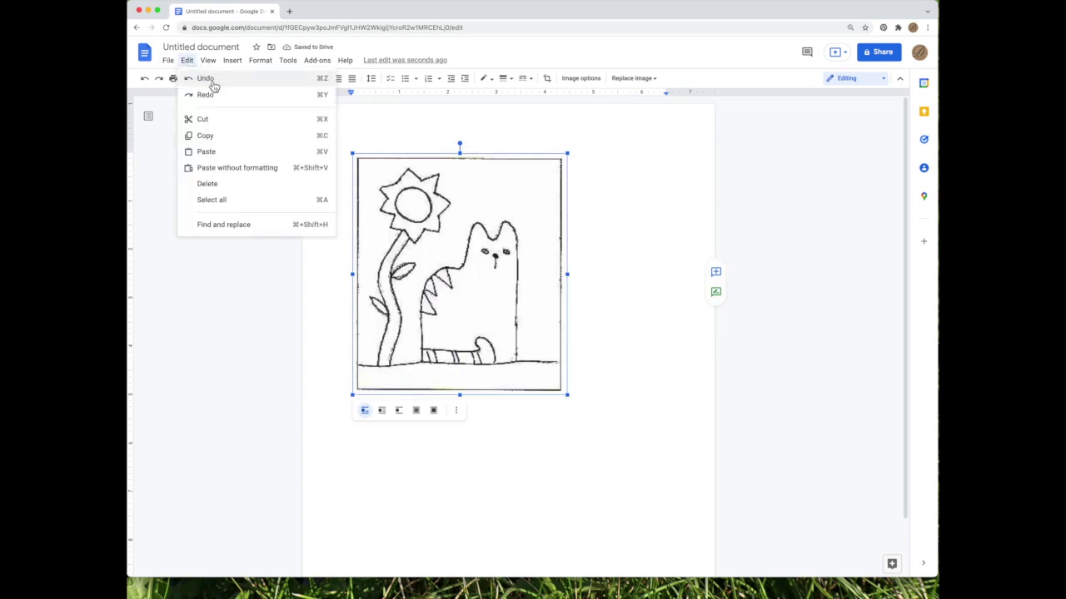
left_click(205, 78)
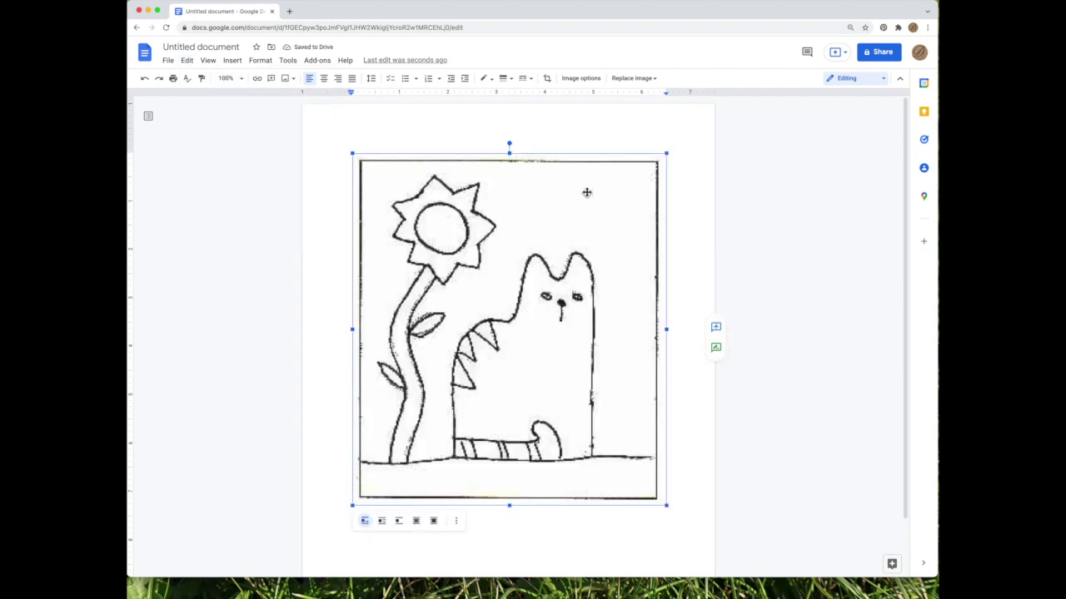
left_click(169, 62)
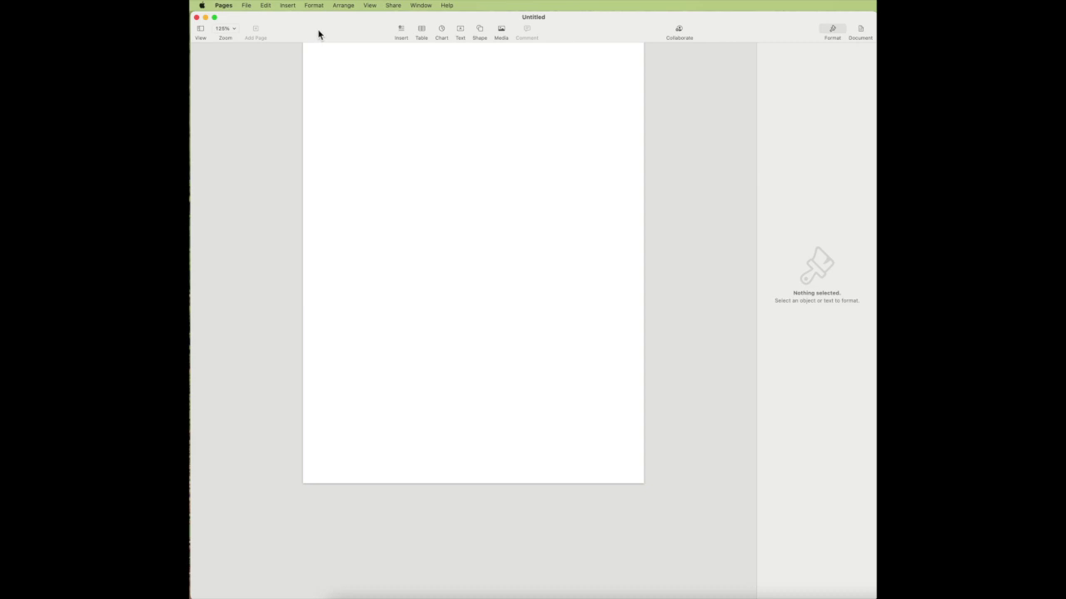
- Switch to the blank document in Pages and insert the cat pattern screenshot from the Desktop folder
left_click(247, 6)
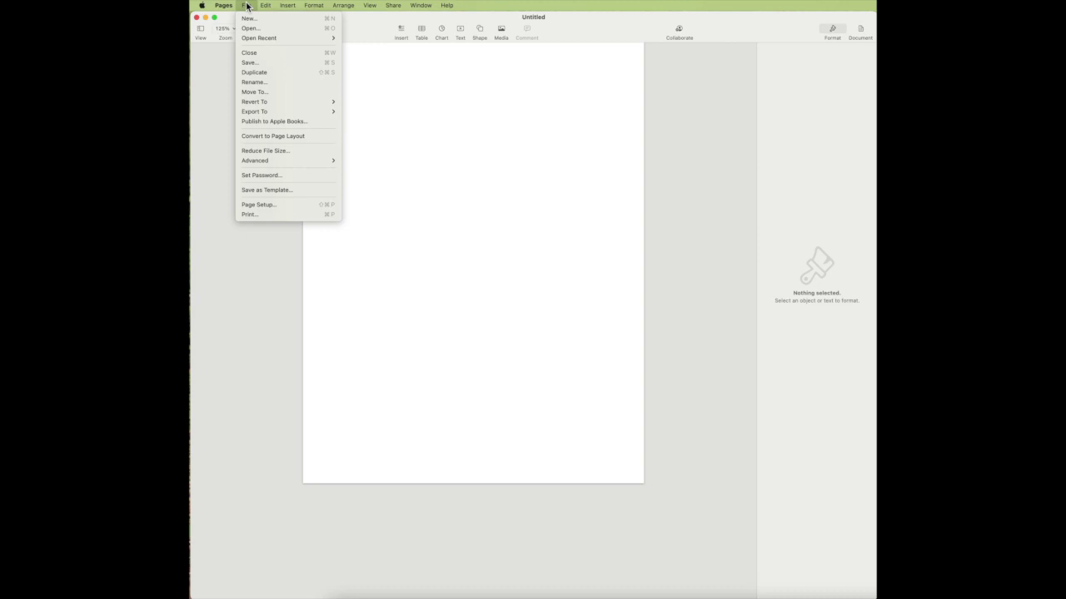
mouse_move(290, 6)
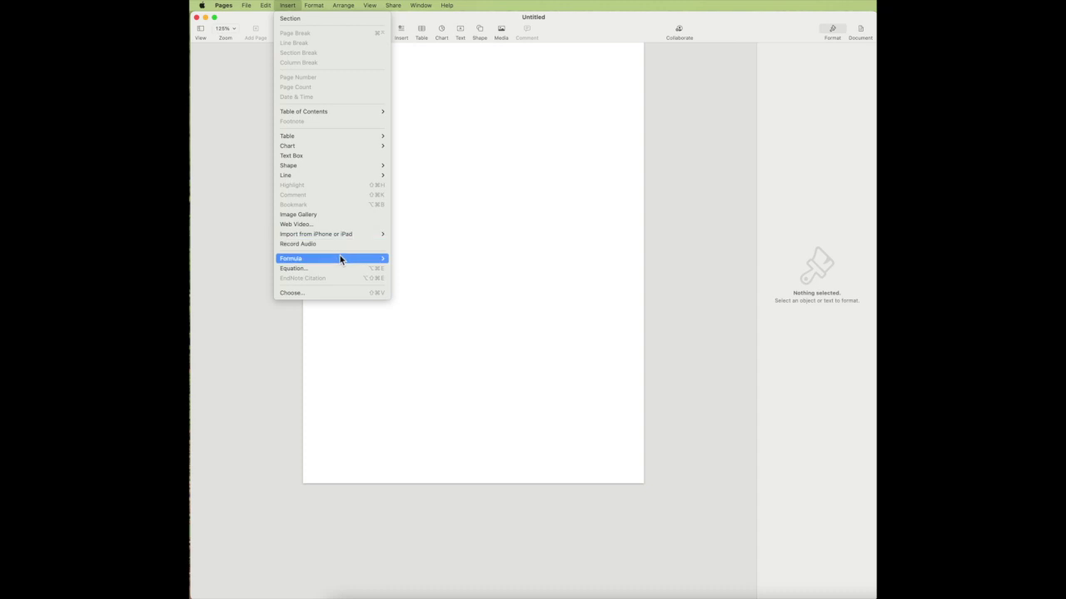
left_click(333, 295)
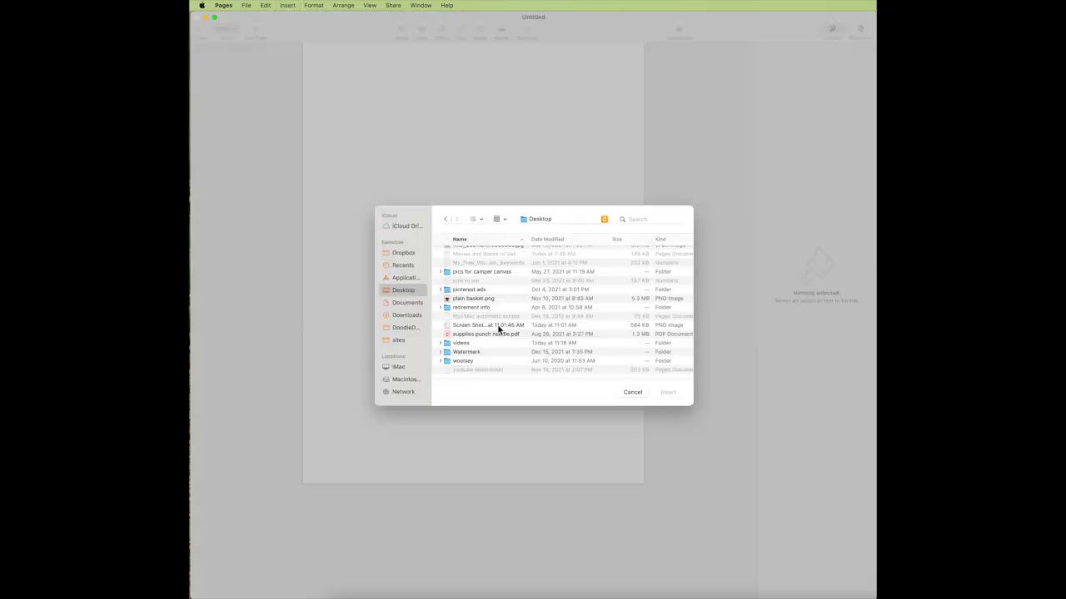
double_click(506, 324)
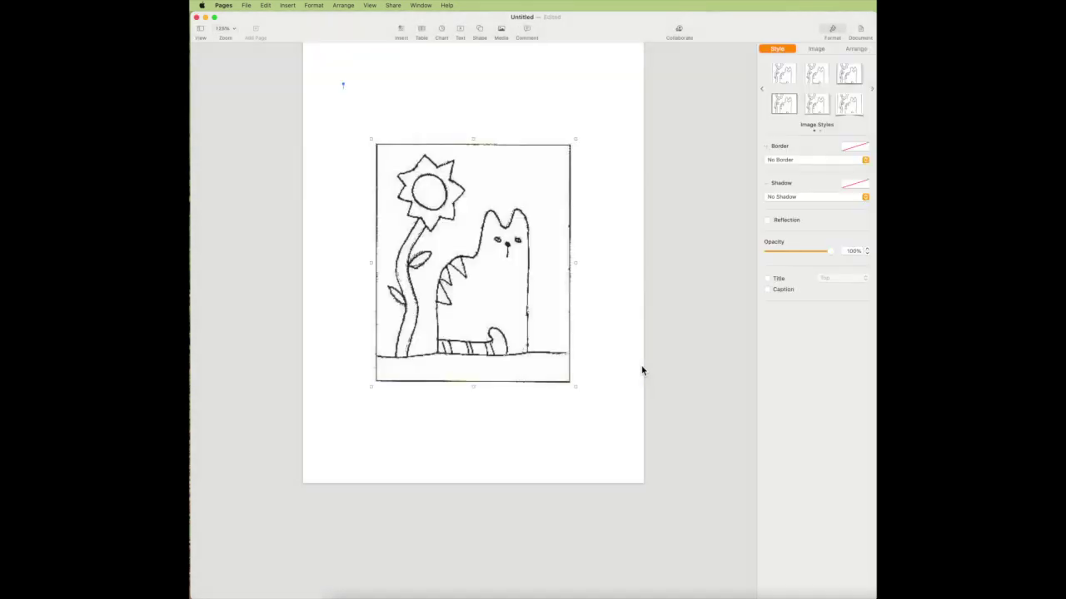
- Move the cat image to the page's upper left and scale it proportionally to about 5.1 × 6.2 in
mouse_move(498, 323)
left_mouse_down()
mouse_move(464, 281)
mouse_move(461, 257)
left_mouse_up()
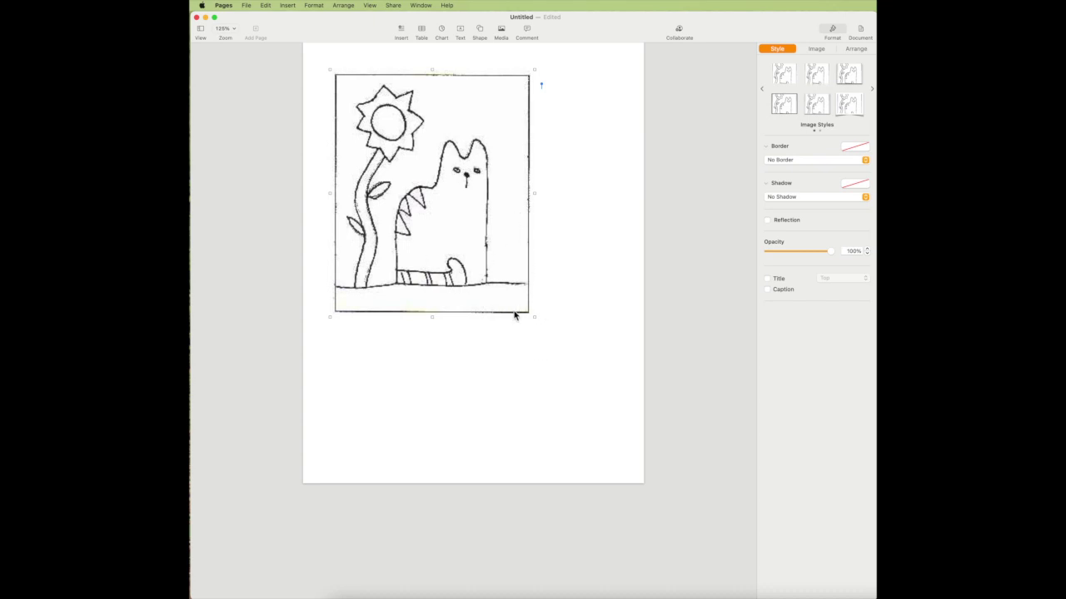
left_click_drag(535, 317, 524, 312)
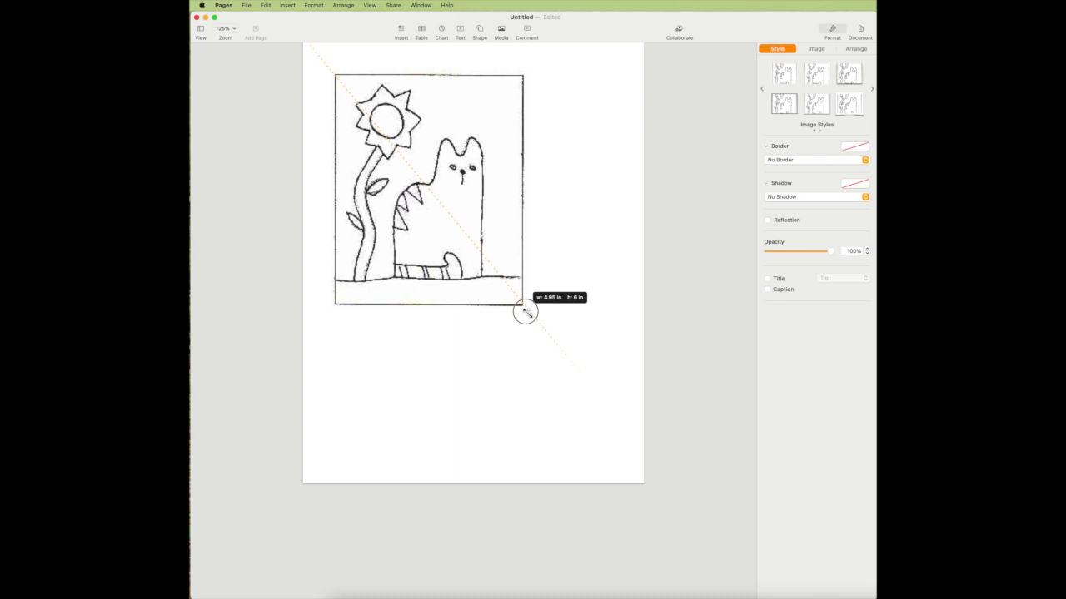
left_click_drag(525, 312, 484, 280)
left_click_drag(499, 186, 540, 183)
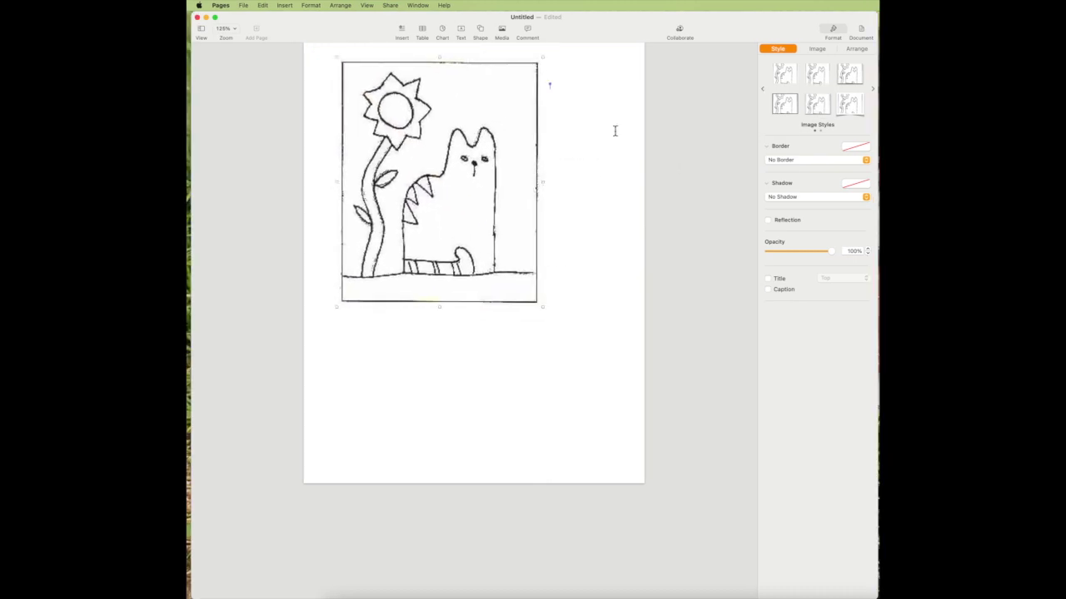
- Turn off Constrain proportions in the cat image's arrangement settings
left_click(857, 48)
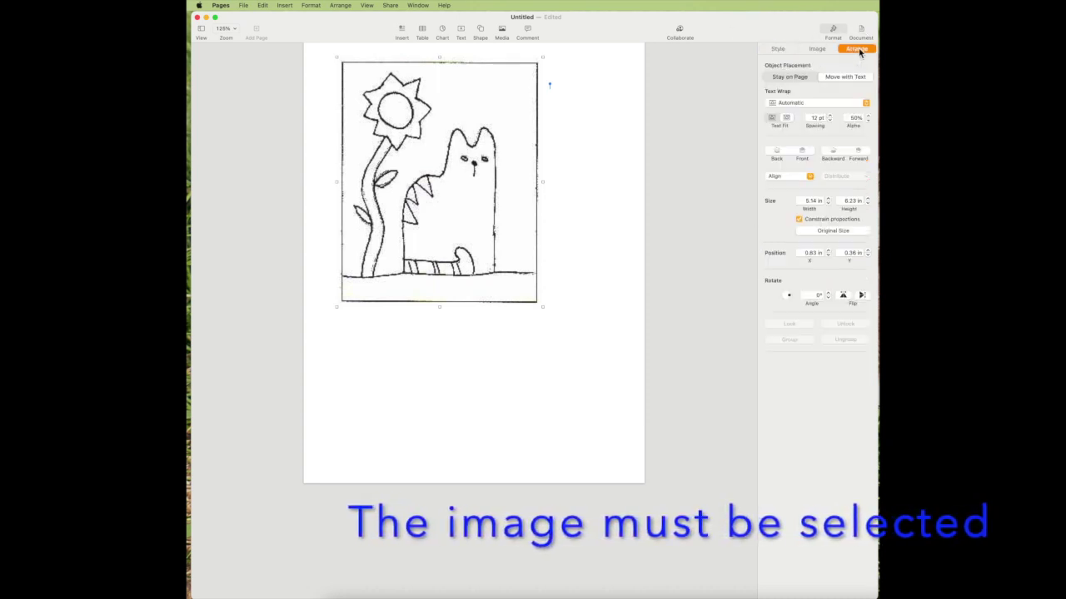
left_click(799, 219)
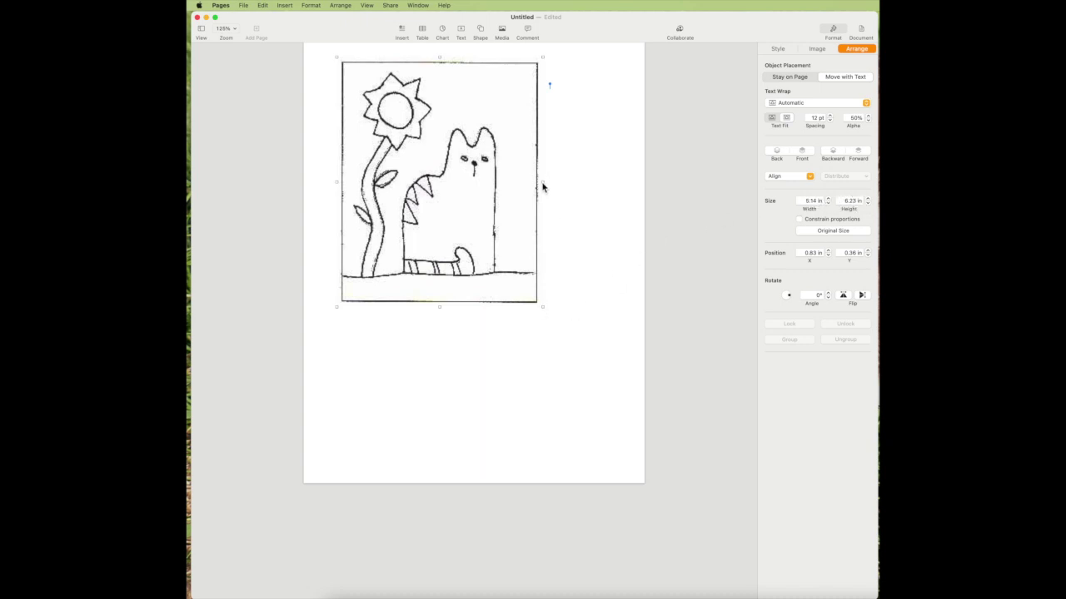
- Try stretching the cat image to about 6.4 × 7.8 in and narrowing its width to about 5.1 in
left_click_drag(544, 184, 594, 190)
left_click_drag(465, 307, 468, 367)
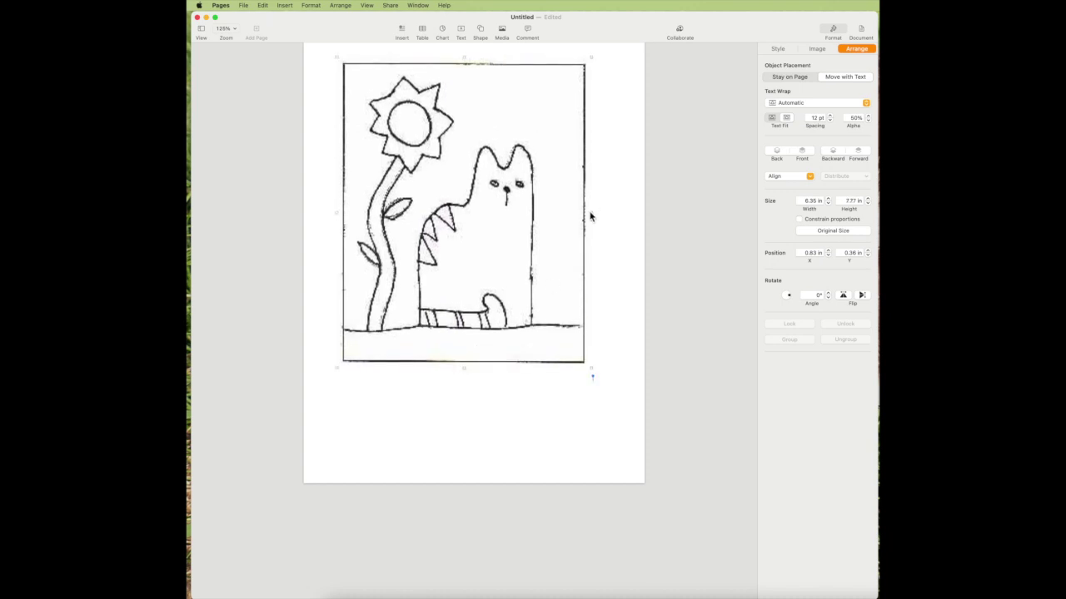
left_click_drag(593, 215, 544, 213)
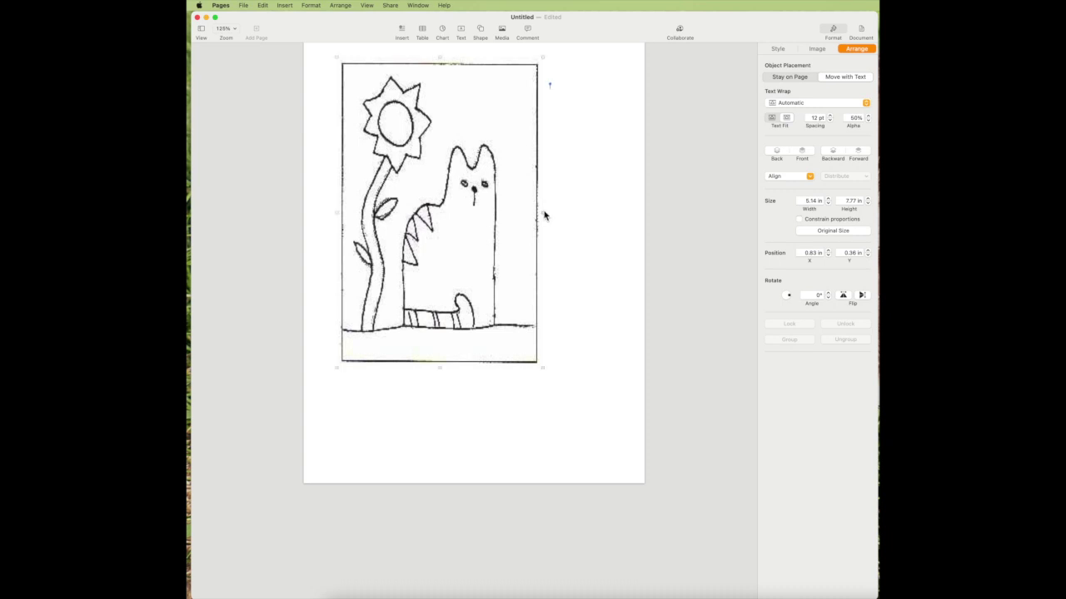
- Undo the last three independent width and height changes of the cat image
key("super+z")
key("super+z")
key("super+z")
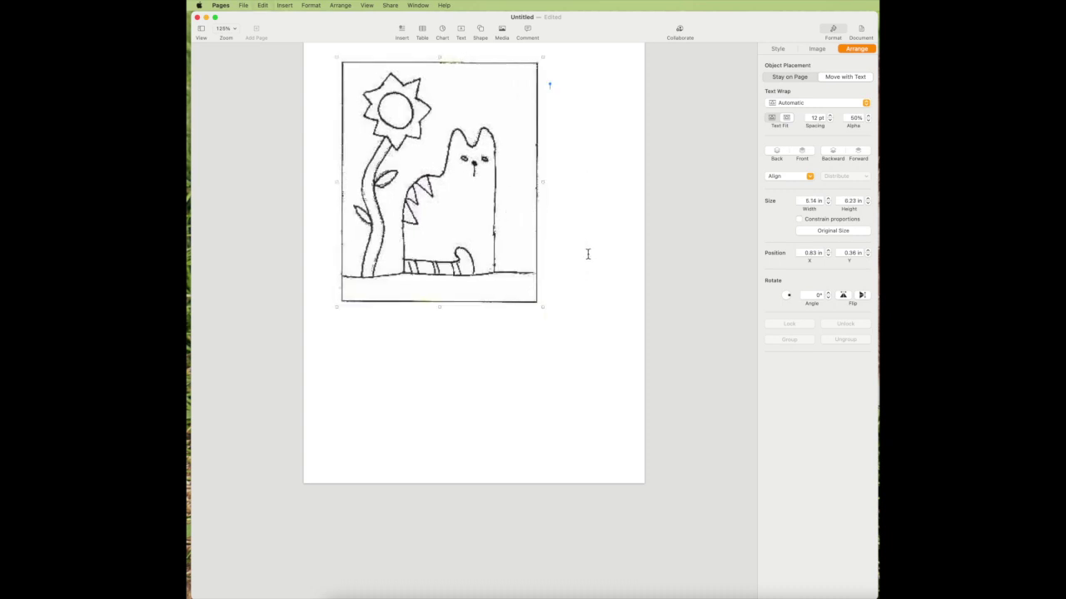
- Resize the cat image freely to about 6.0 × 6.9 in and turn Constrain proportions on
left_click_drag(542, 307, 577, 331)
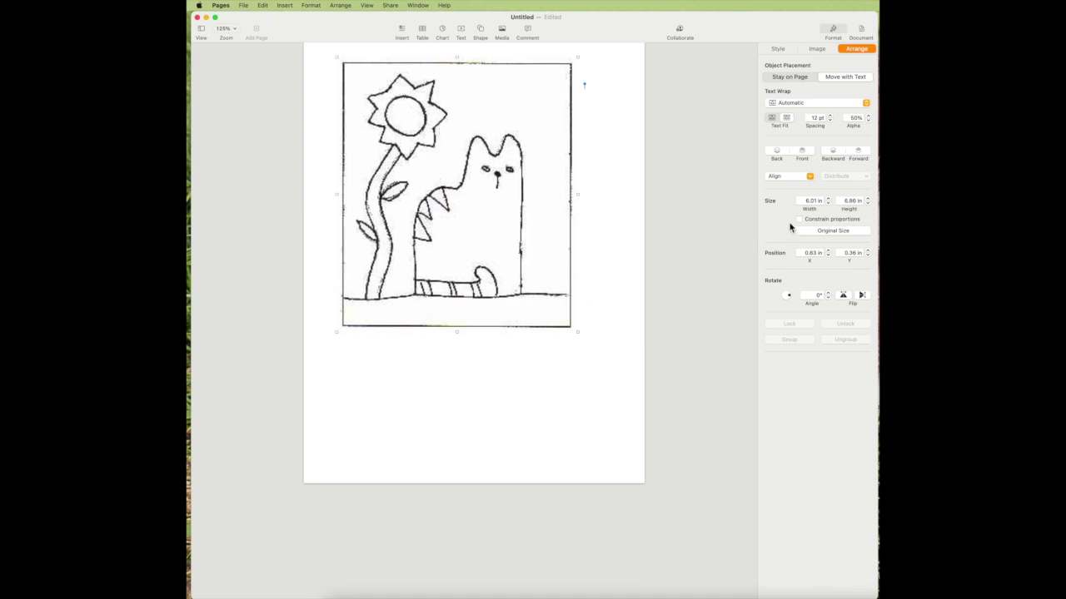
left_click(835, 221)
left_click(246, 5)
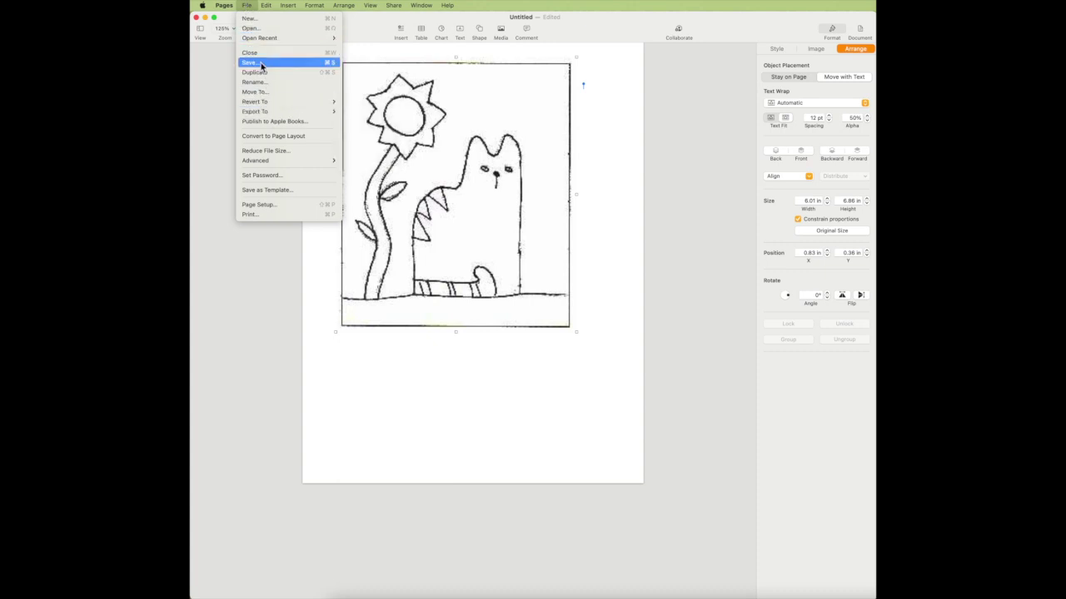
left_click(278, 270)
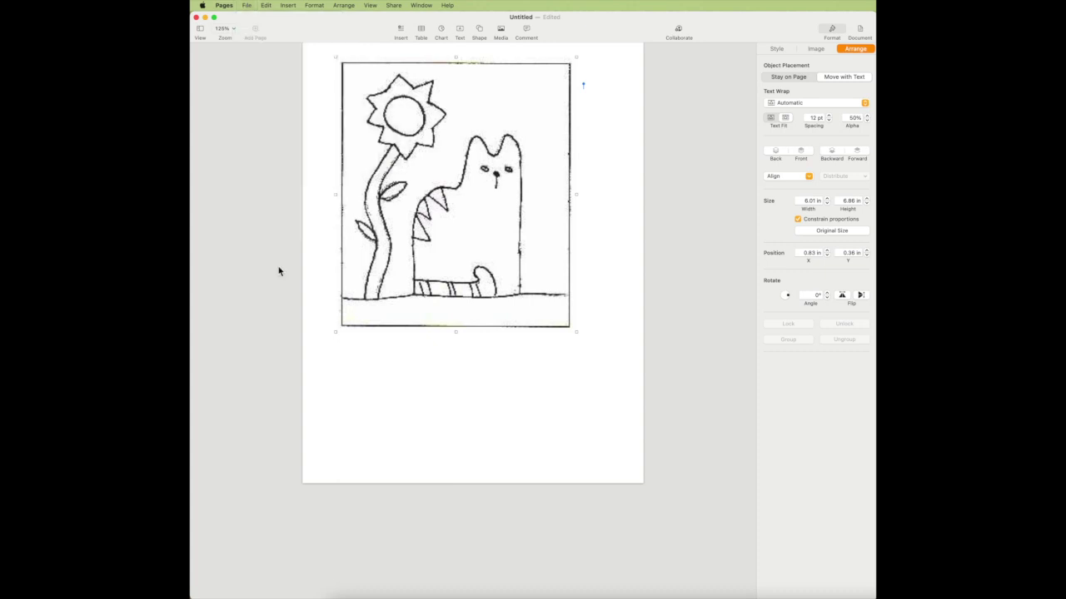